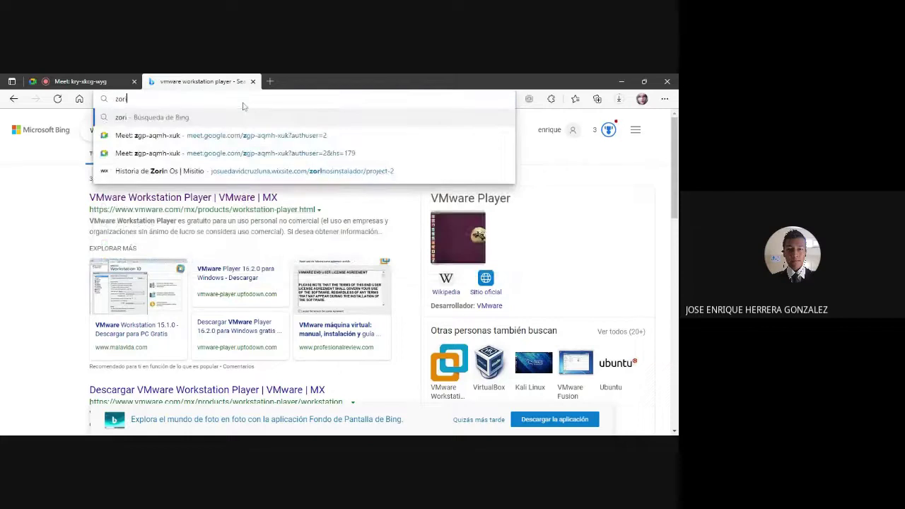
- Search the web for "zorin os" and open the zorin.com/os result
key(Return)
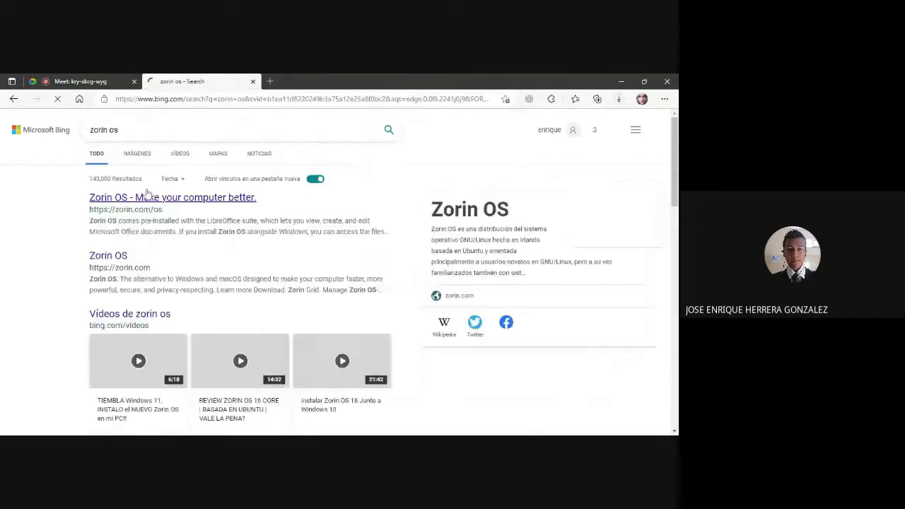
click(292, 199)
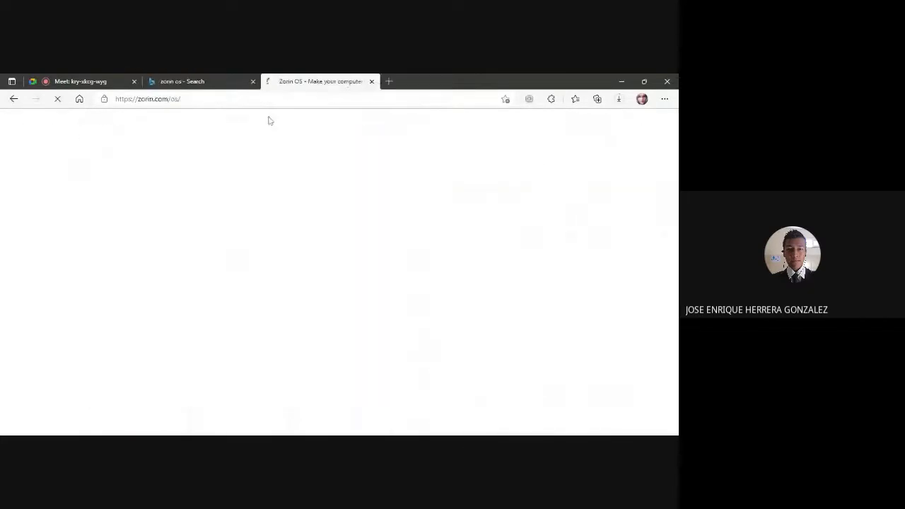
- Skim the Zorin OS overview page and open the Zorin OS download page
scroll(352, 200, down, 2)
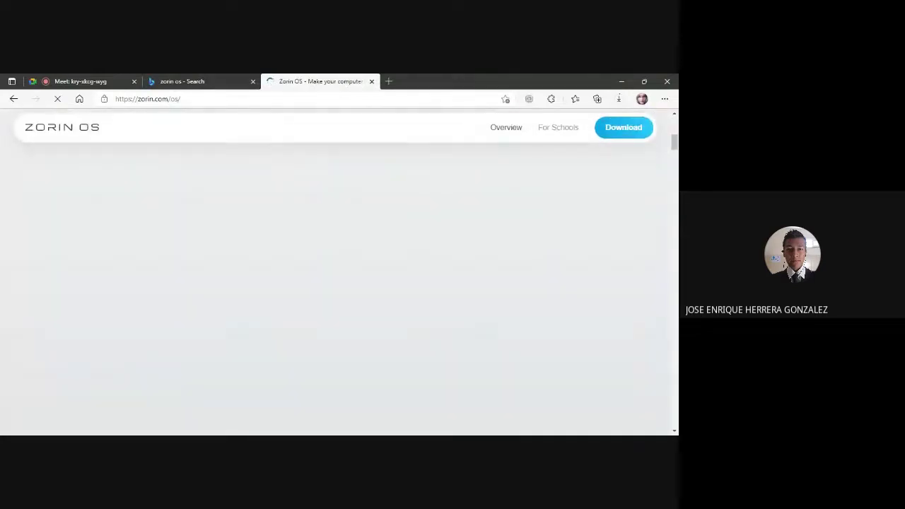
scroll(351, 201, down, 15)
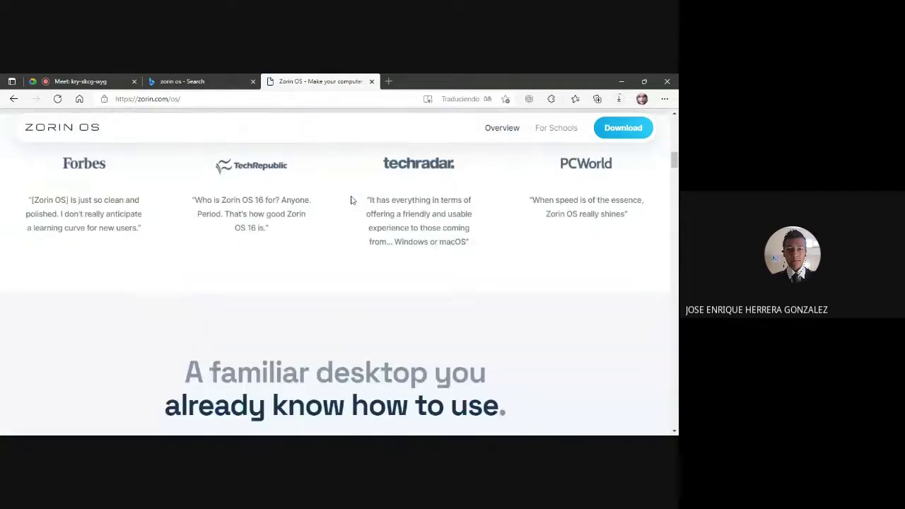
scroll(351, 200, down, 20)
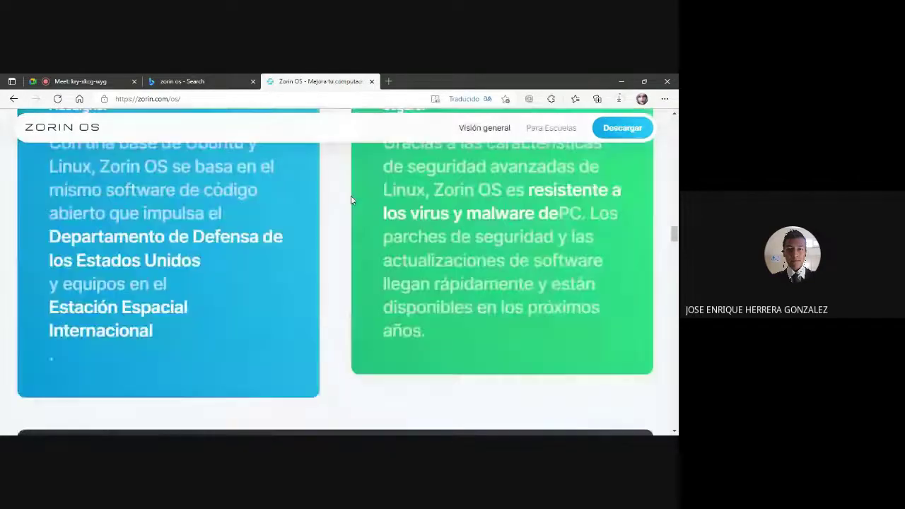
scroll(352, 200, down, 20)
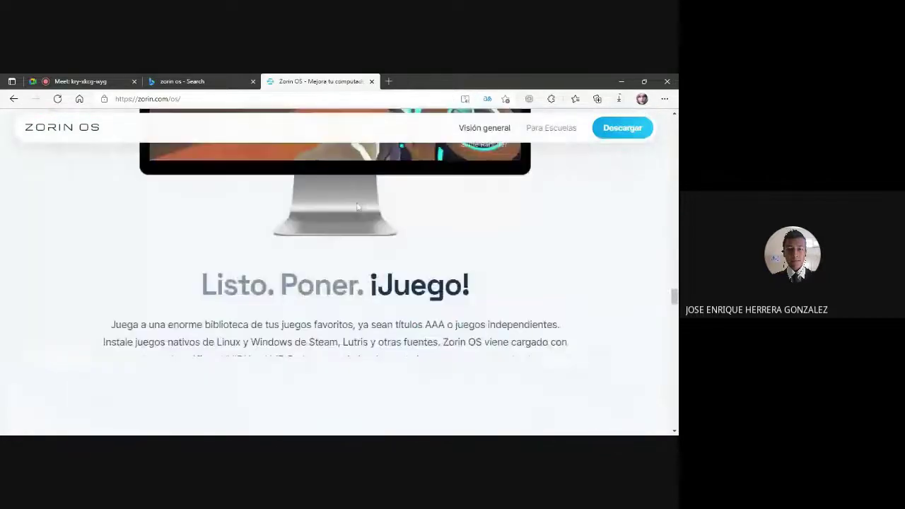
drag(671, 317, 674, 164)
scroll(358, 243, up, 10)
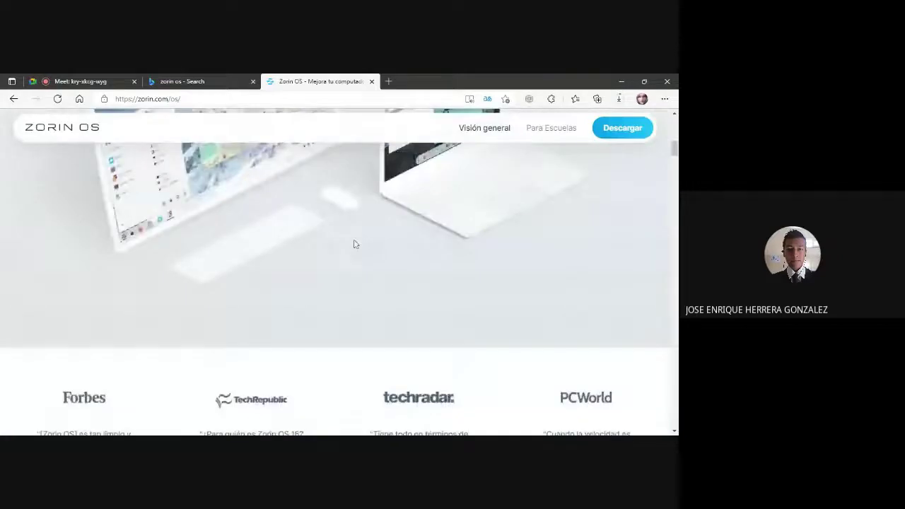
click(328, 359)
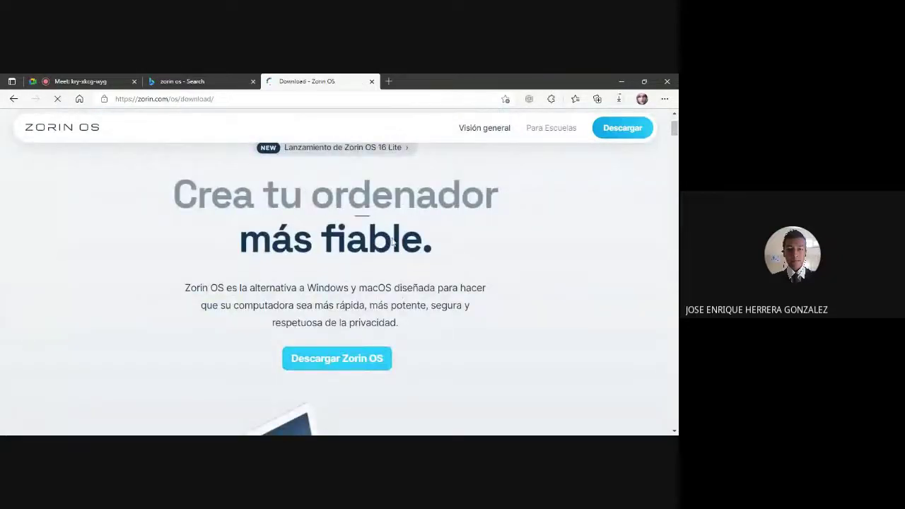
- Examine the Zorin OS 16 Pro edition's feature list and download option on the download page
scroll(345, 310, down, 2)
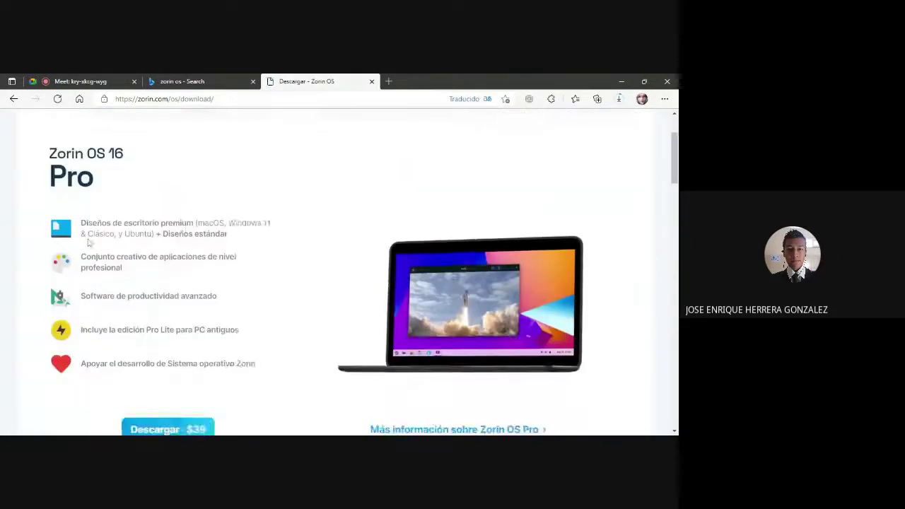
drag(49, 147, 120, 168)
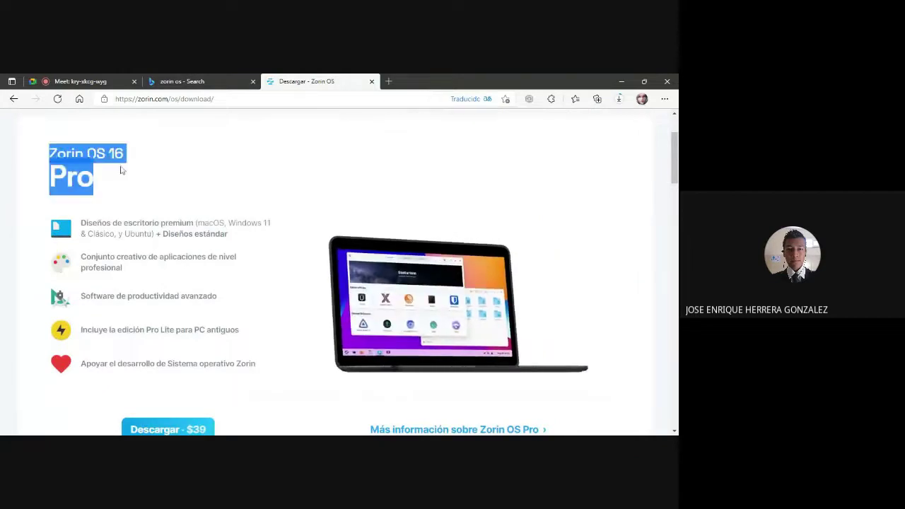
drag(67, 177, 168, 177)
click(167, 177)
scroll(131, 205, down, 1)
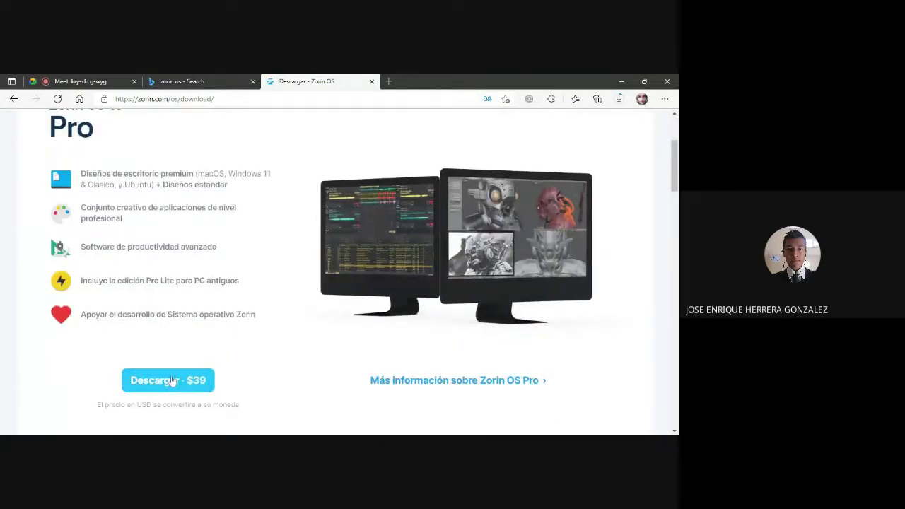
scroll(140, 278, down, 1)
scroll(214, 200, up, 1)
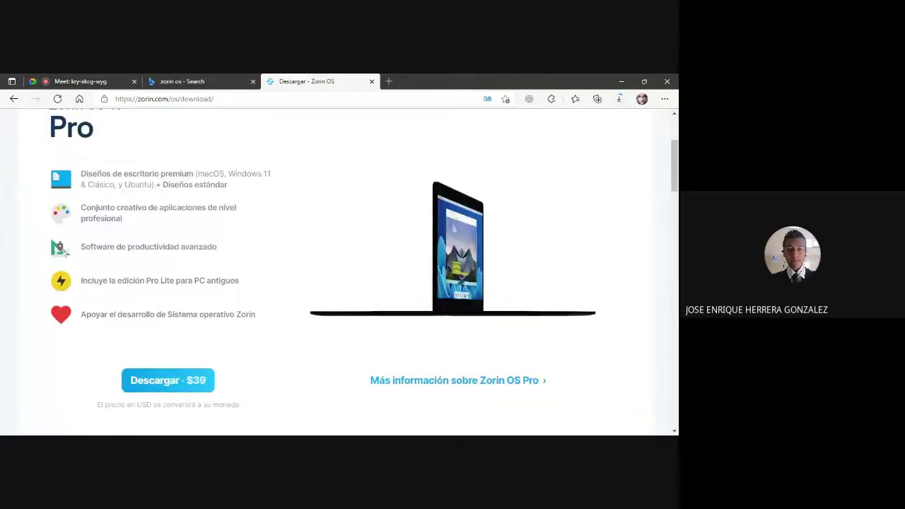
drag(79, 173, 212, 281)
click(209, 290)
- Examine the Zorin OS 16 Núcleo and Lite editions, their intended use and their download options
scroll(209, 294, down, 4)
scroll(208, 294, down, 3)
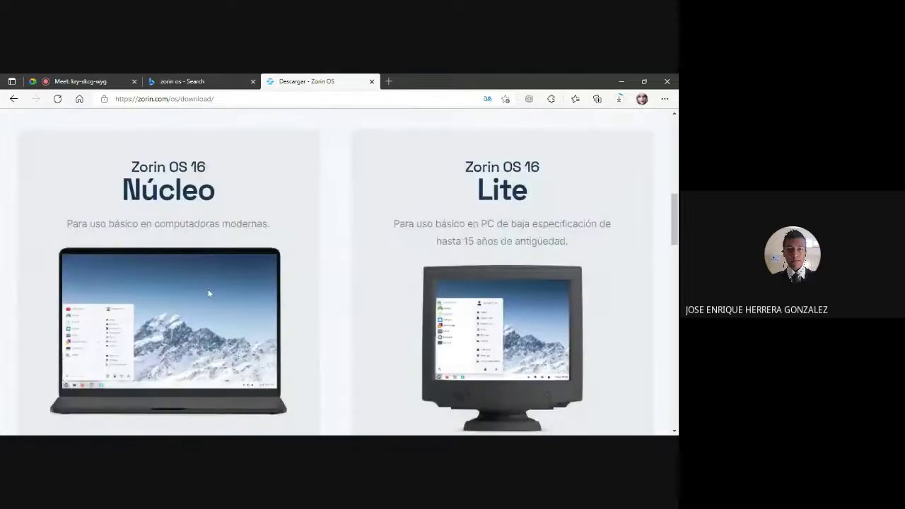
drag(123, 190, 216, 223)
click(293, 228)
scroll(293, 229, down, 2)
scroll(290, 228, up, 1)
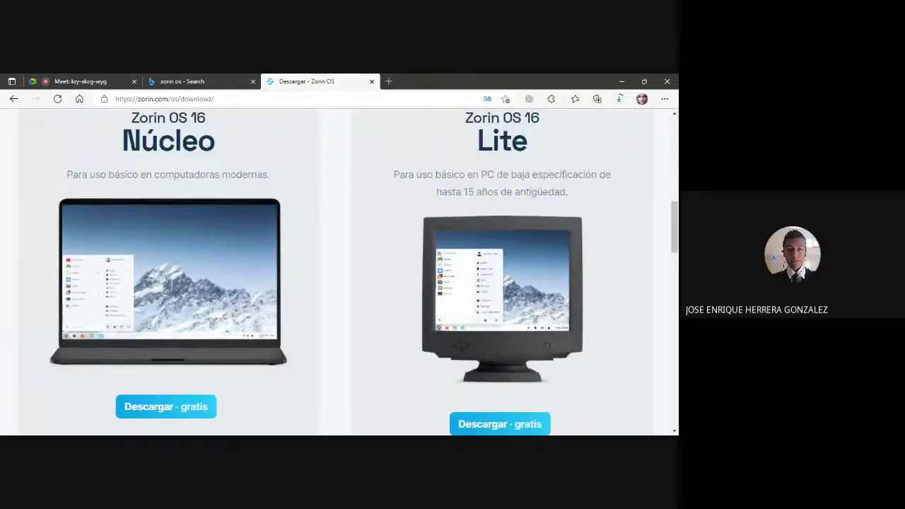
drag(473, 117, 548, 155)
scroll(442, 215, up, 1)
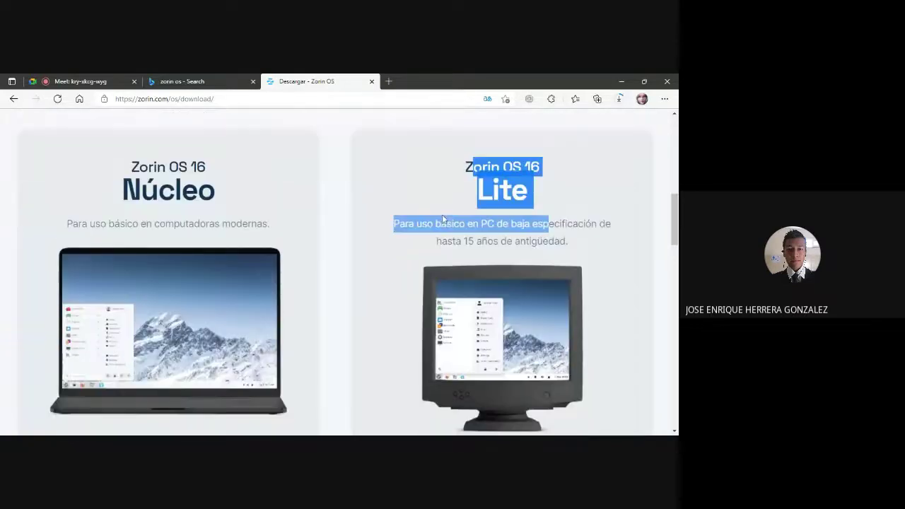
scroll(442, 215, down, 1)
scroll(485, 216, down, 4)
scroll(438, 282, up, 1)
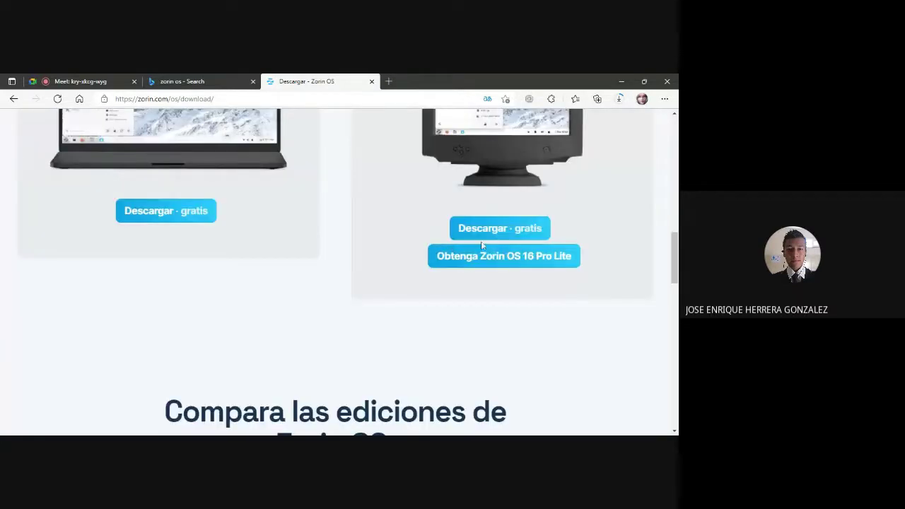
scroll(610, 234, down, 4)
scroll(437, 269, up, 3)
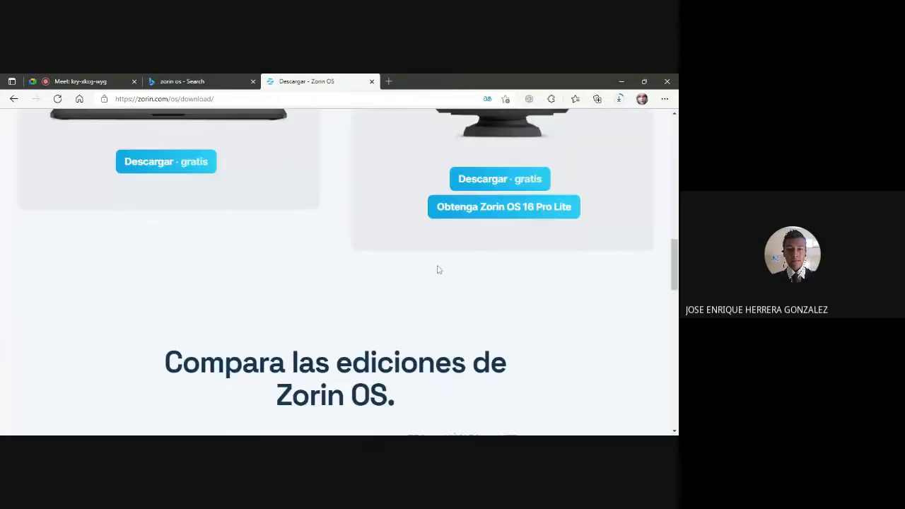
- Review the table comparing the features of the Pro, Núcleo and Lite editions of Zorin OS
scroll(437, 267, down, 4)
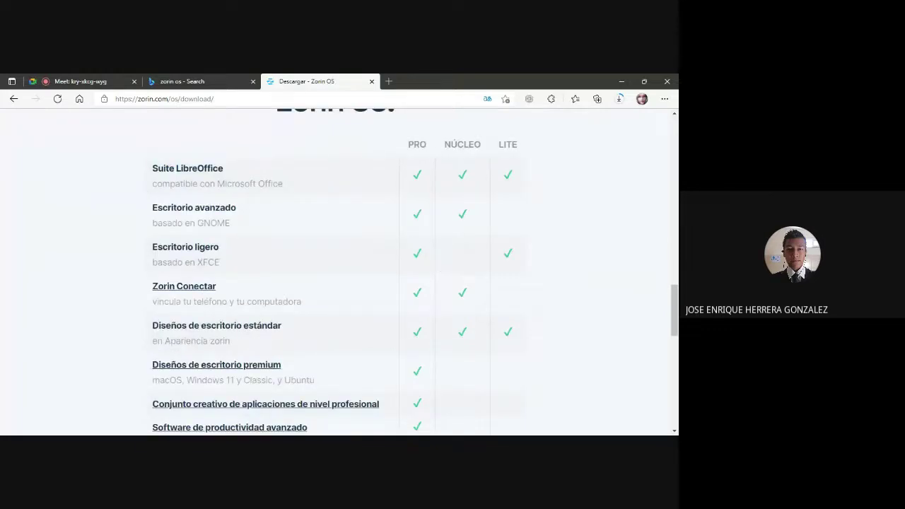
drag(173, 168, 390, 241)
click(272, 201)
scroll(410, 234, down, 4)
scroll(410, 234, up, 5)
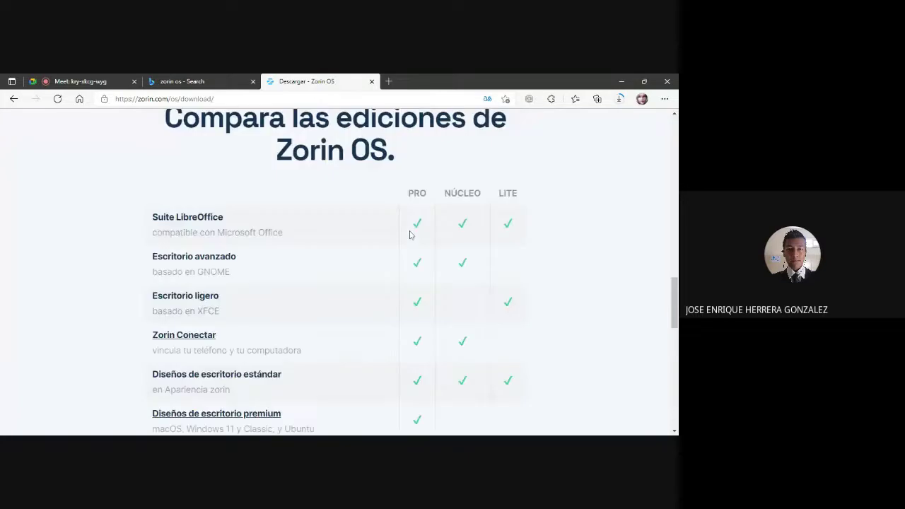
scroll(495, 214, down, 5)
scroll(485, 249, up, 2)
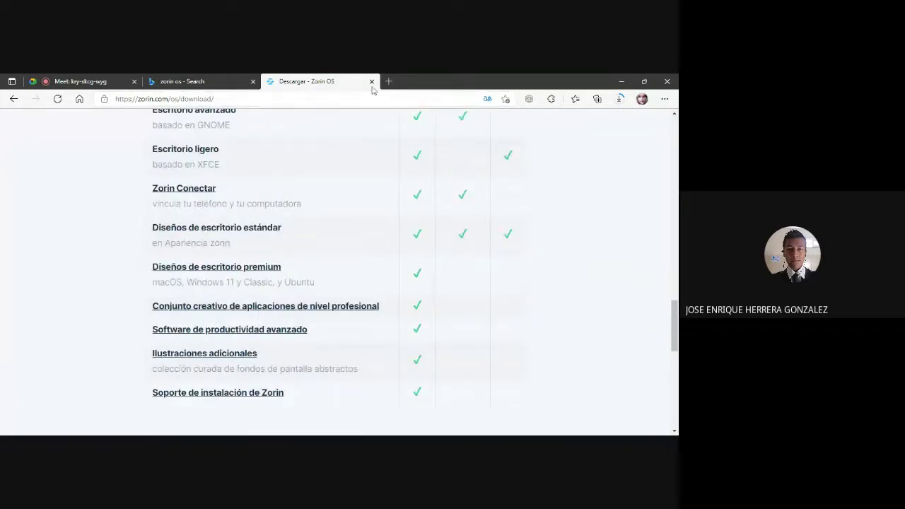
- Return to the Google Meet call and stop presenting the screen
click(81, 82)
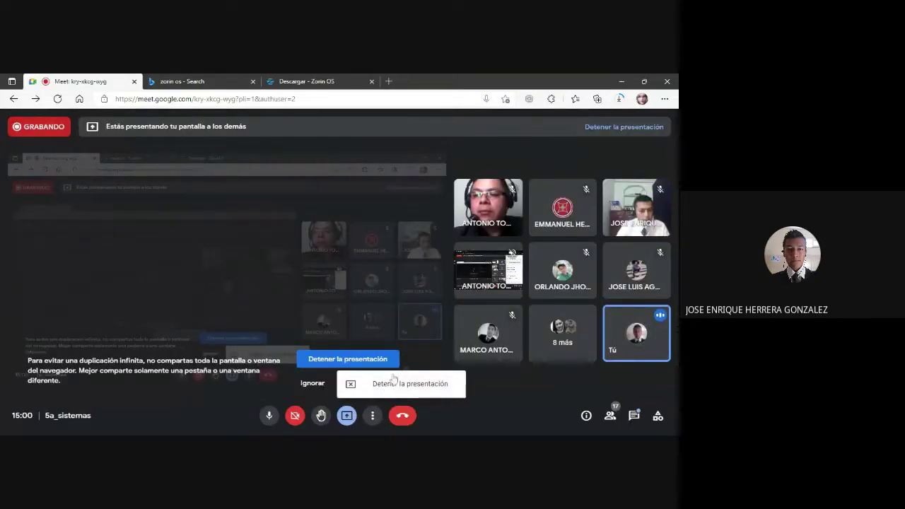
click(393, 382)
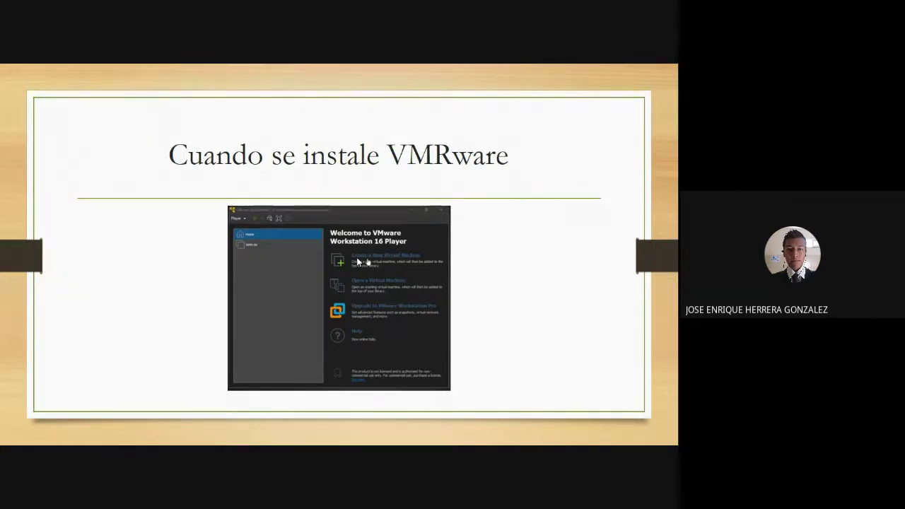
click(357, 262)
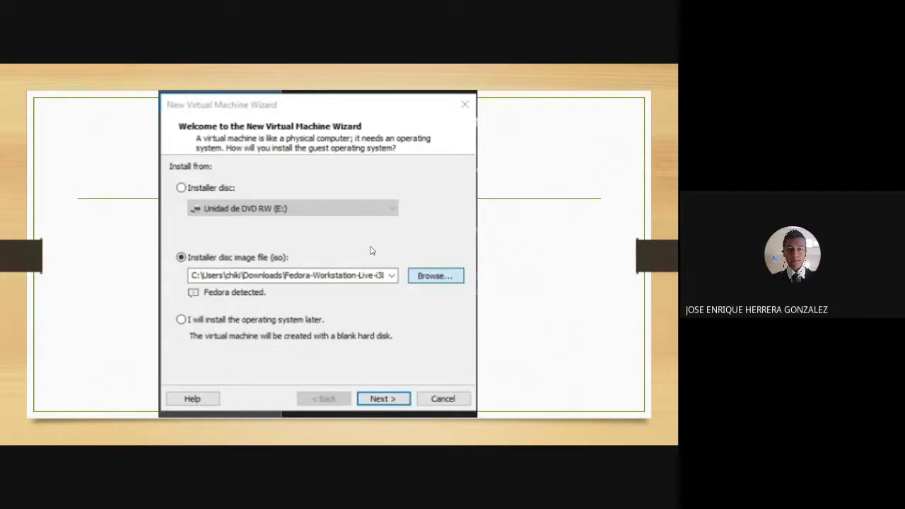
key(Right)
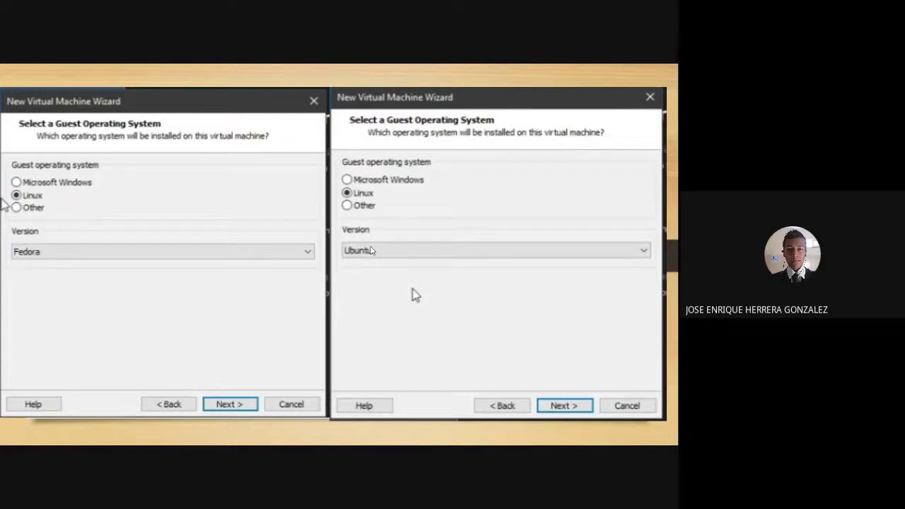
key(Right)
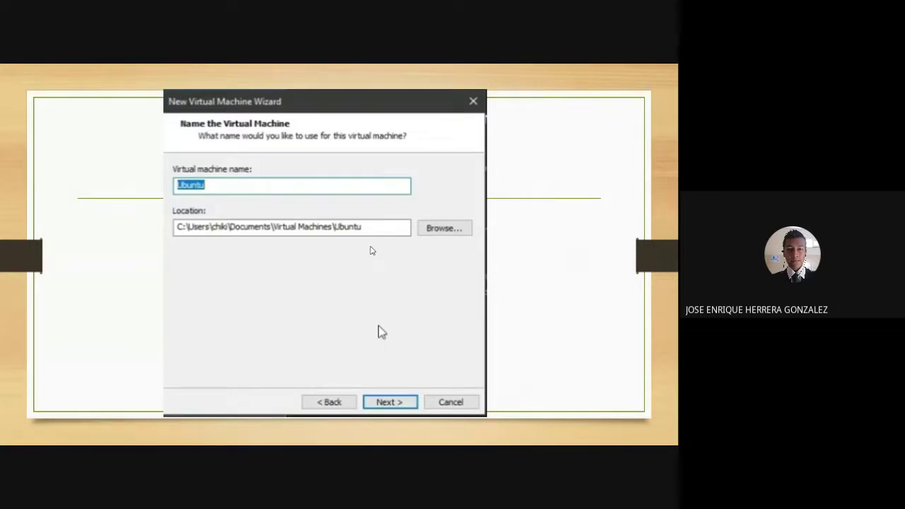
key(Right)
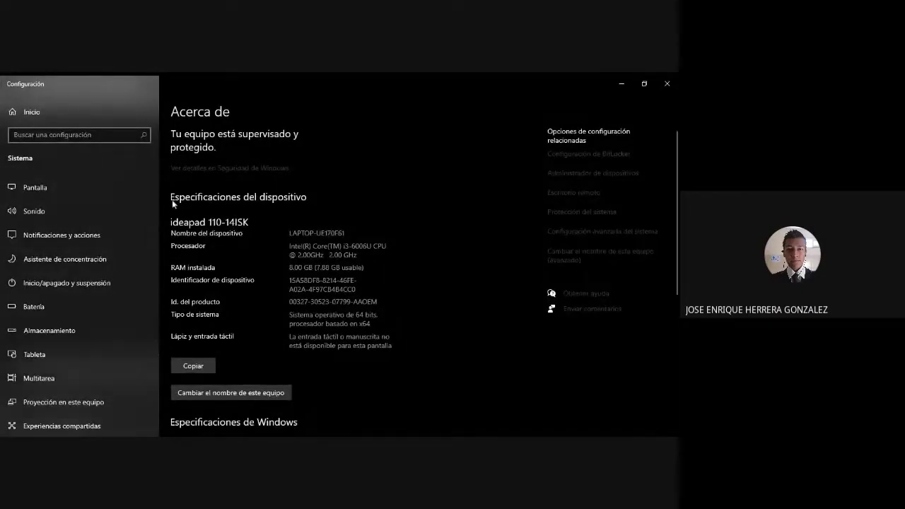
- Examine the computer's processor, installed RAM and system type in the Windows device specifications
scroll(326, 209, down, 2)
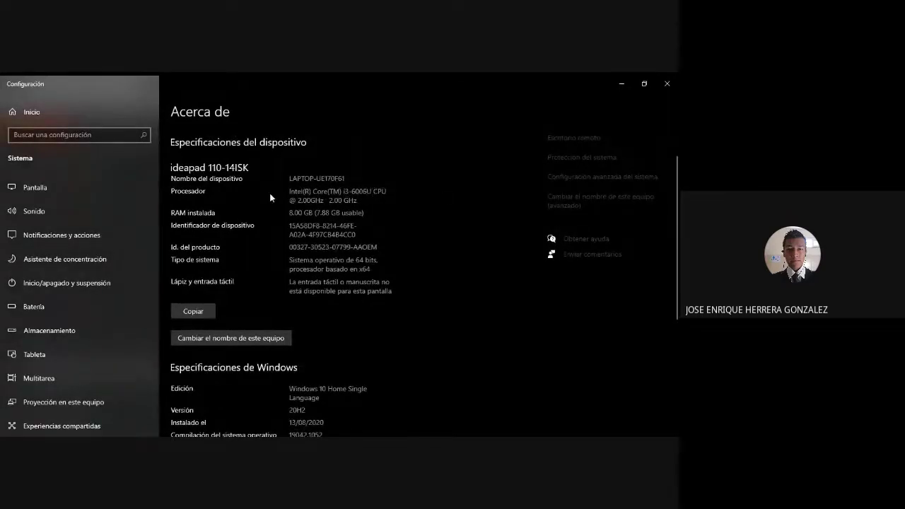
drag(333, 193, 399, 197)
click(396, 196)
drag(294, 213, 387, 213)
click(245, 266)
scroll(249, 246, down, 3)
scroll(297, 258, up, 3)
click(621, 83)
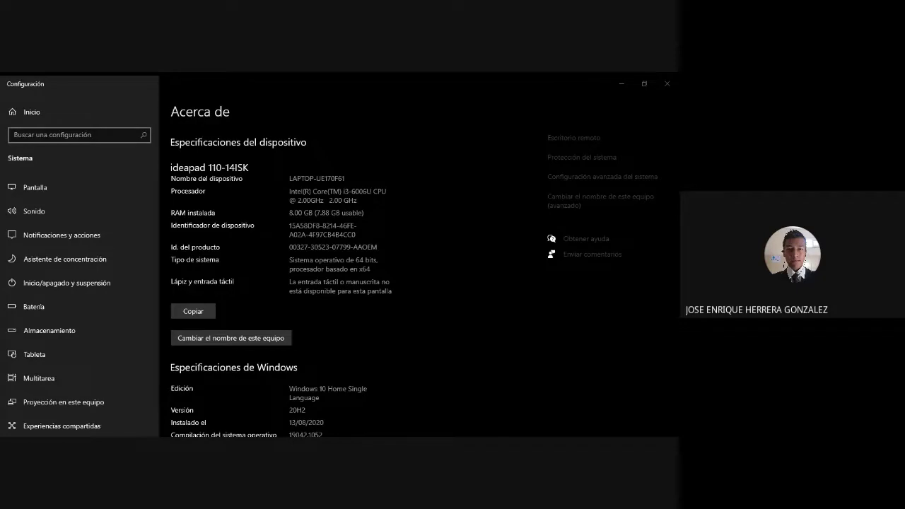
key(alt+Tab)
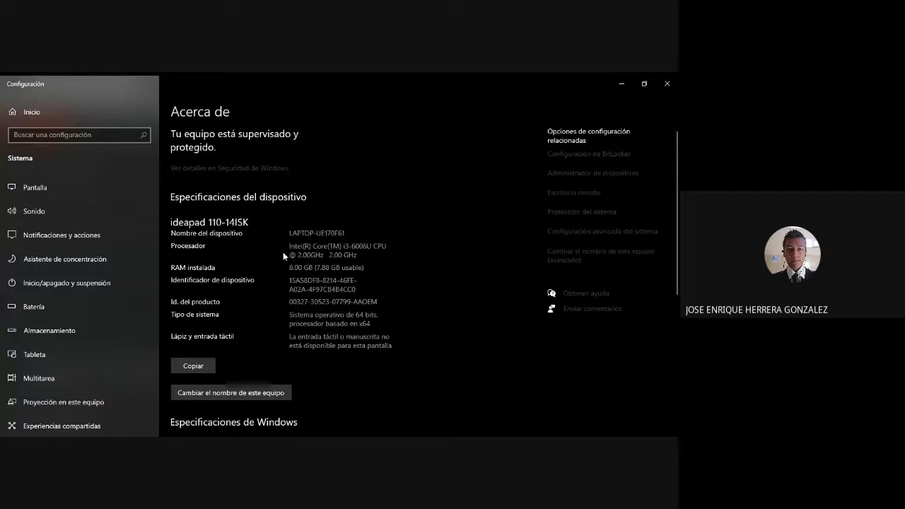
scroll(293, 259, down, 2)
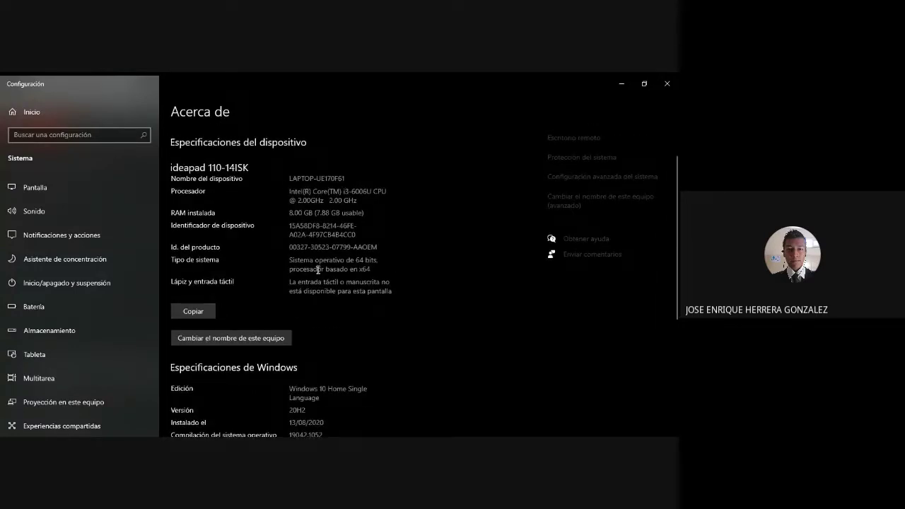
scroll(317, 266, up, 2)
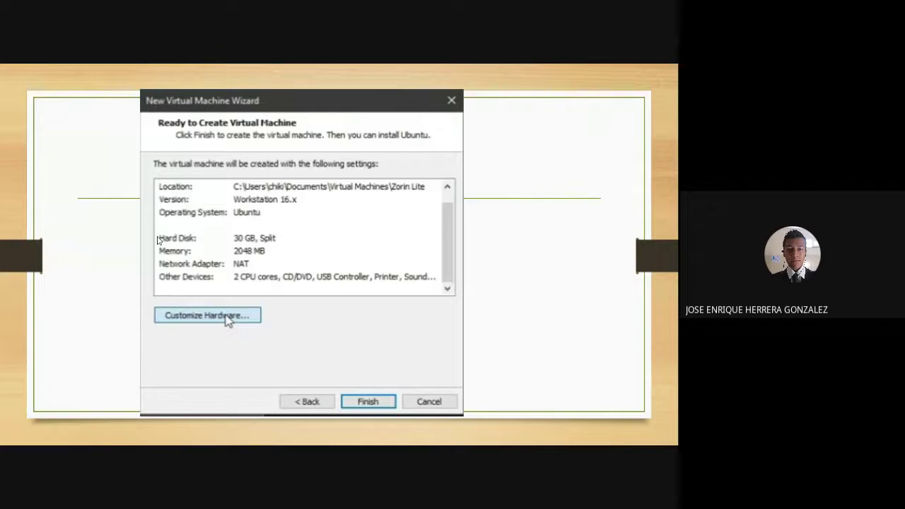
click(228, 317)
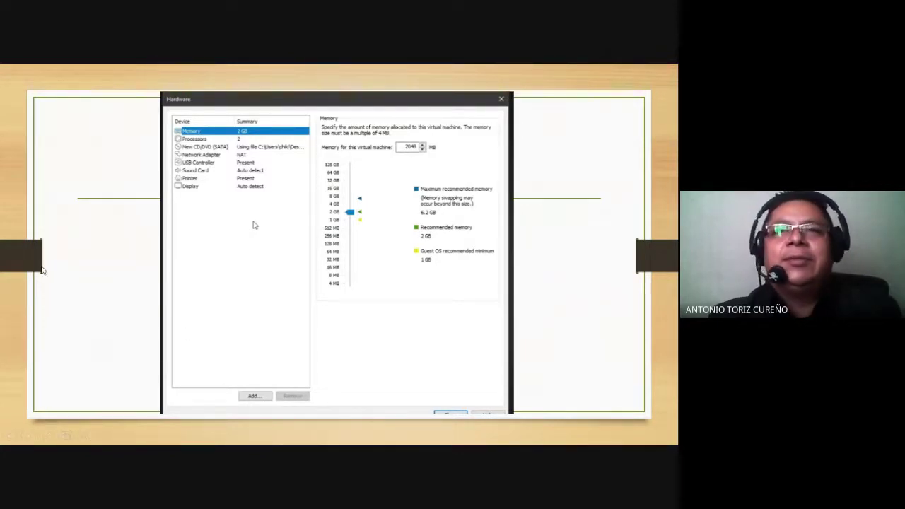
key(Escape)
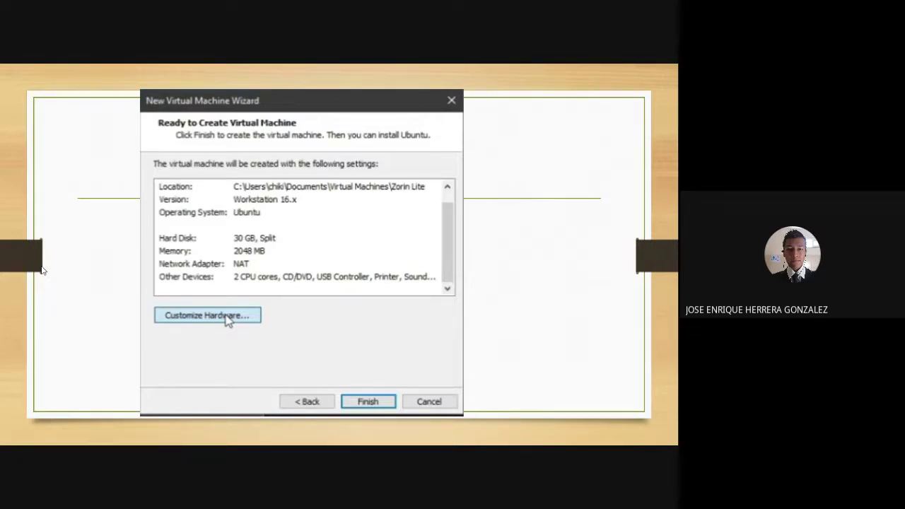
click(227, 320)
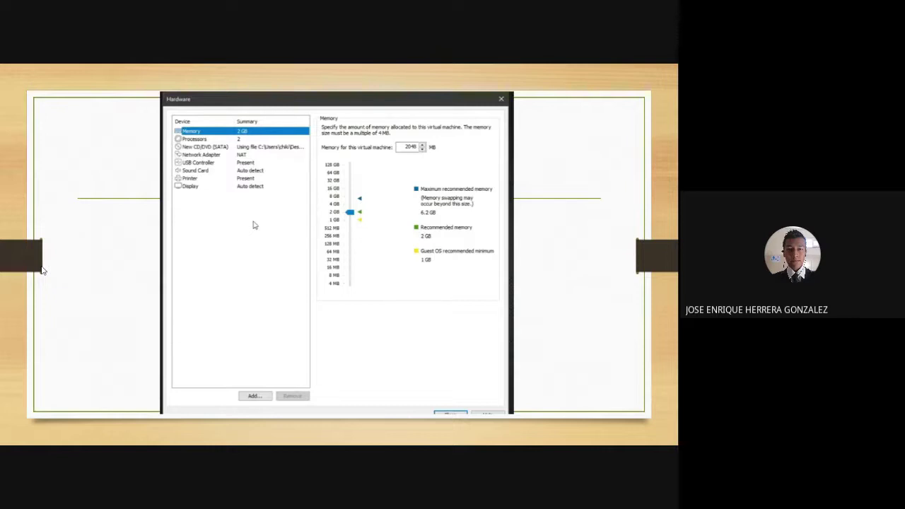
key(Right)
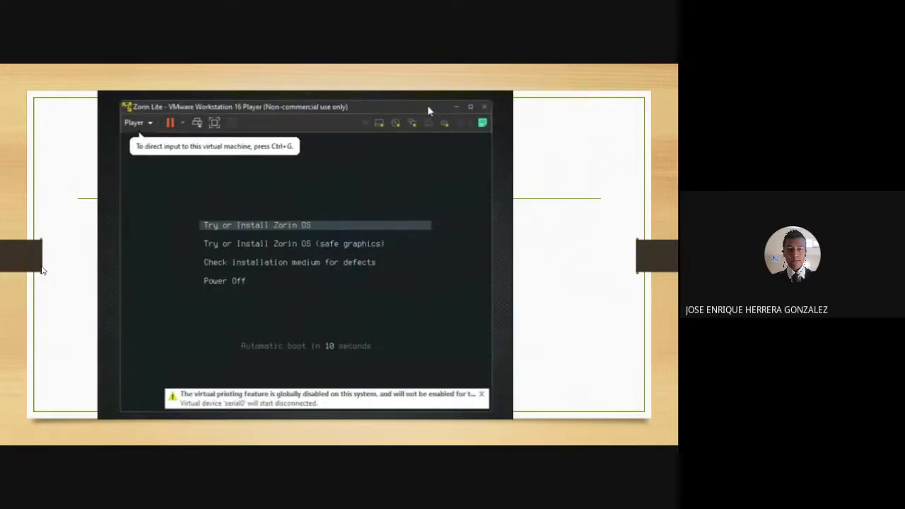
- Review the presentation slide showing the memory allocation in the virtual machine's hardware settings
key(Left)
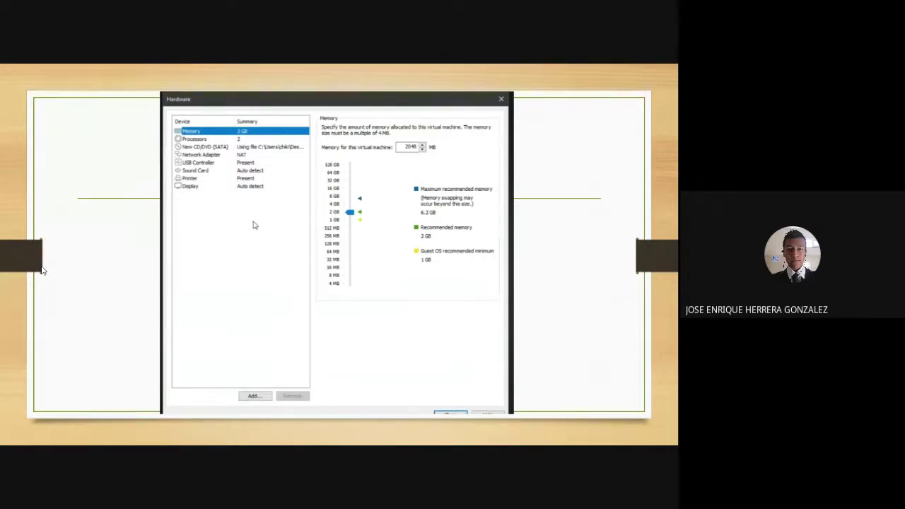
key(Right)
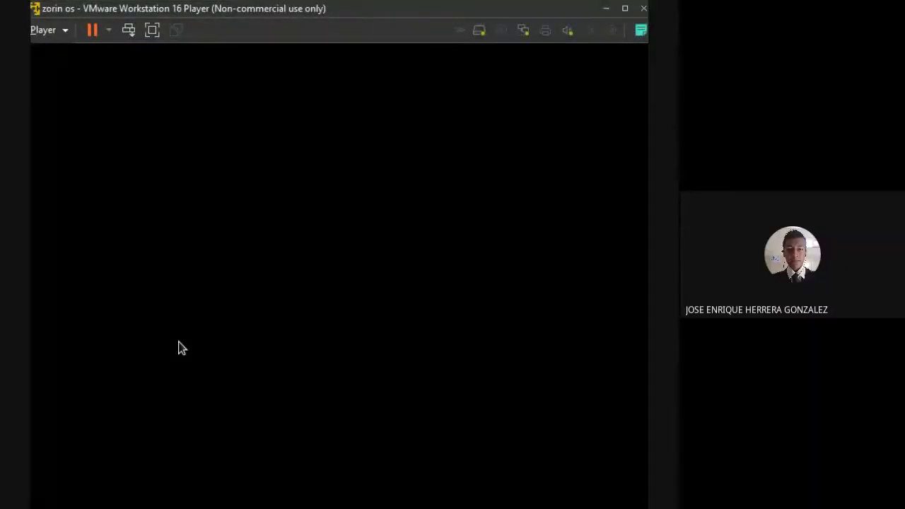
- Unlock the Zorin OS session with the account password and minimise the browser window to show the desktop
text(1)
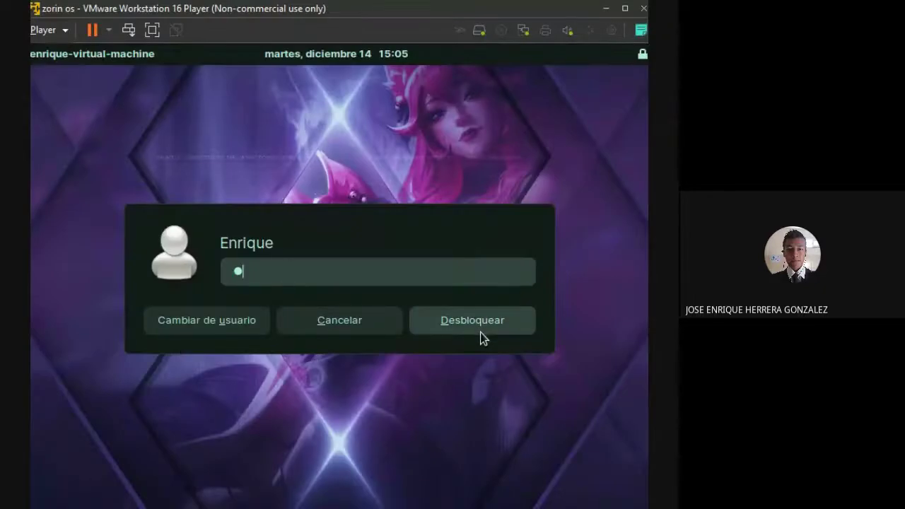
click(446, 324)
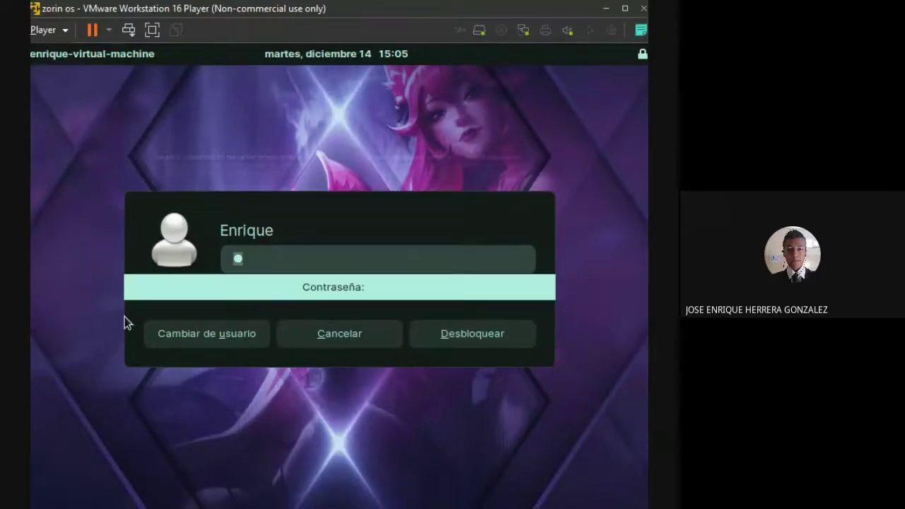
click(444, 326)
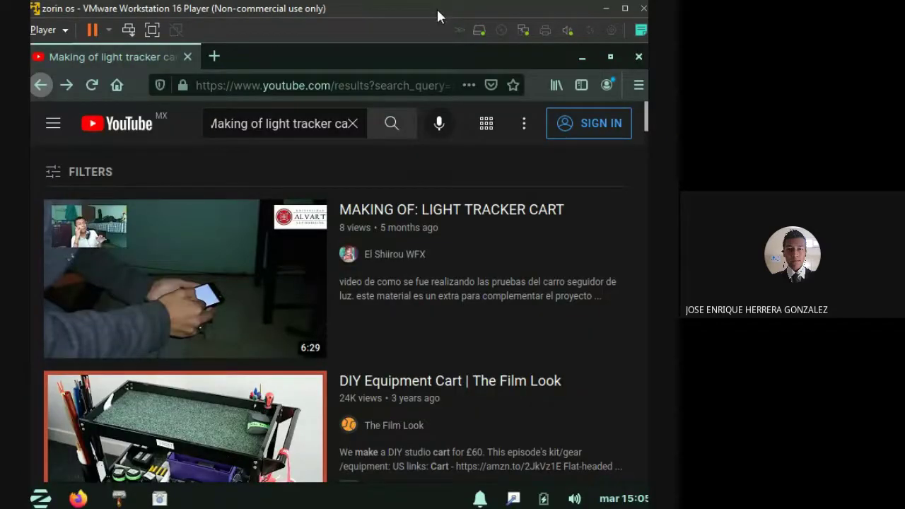
click(581, 57)
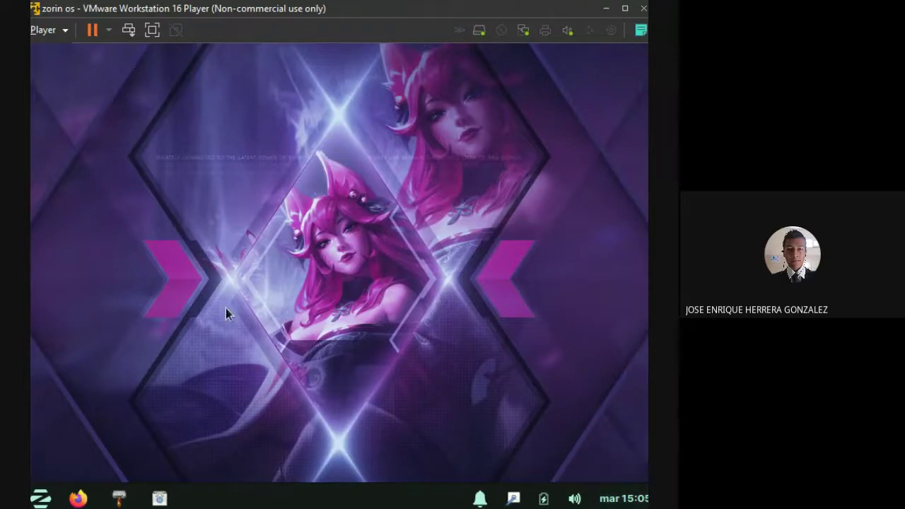
- Play the YouTube video "MAKING OF: LIGHT TRACKER CART" in Firefox with its sound muted, and pause it
click(78, 499)
click(163, 261)
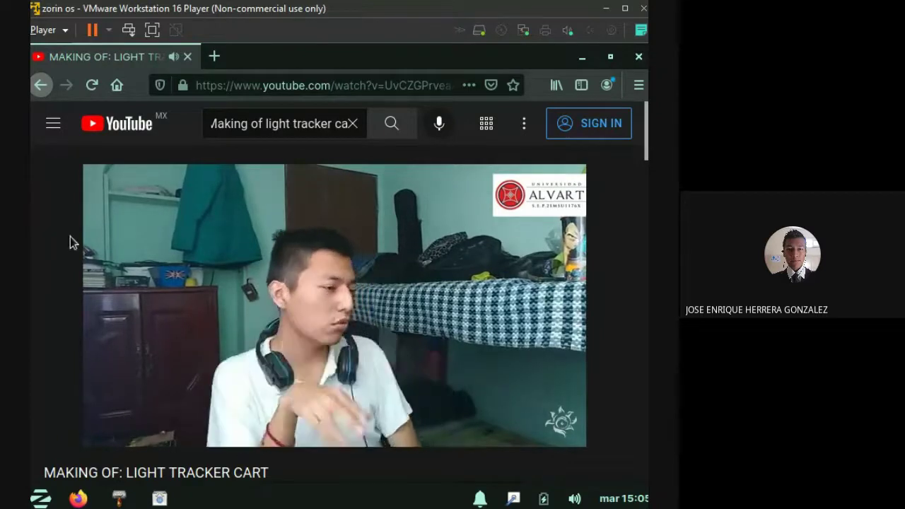
click(186, 429)
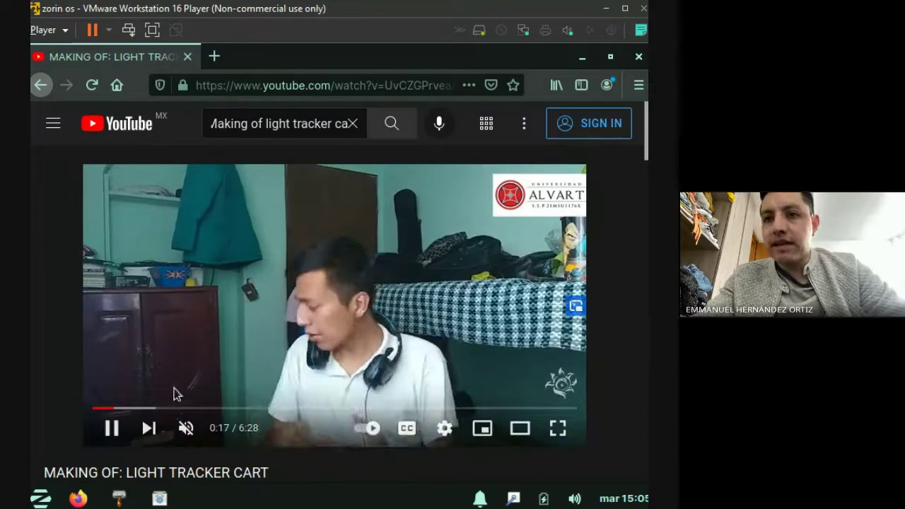
click(111, 429)
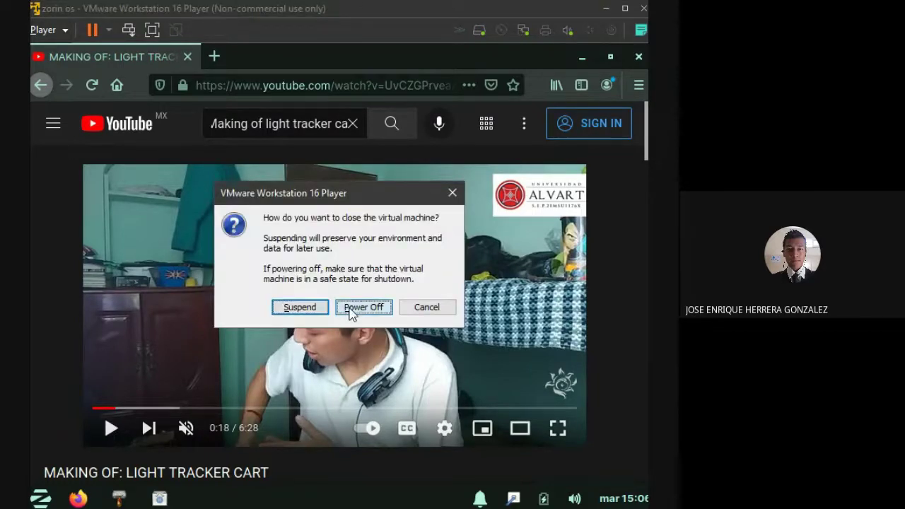
- Power off the zorin os virtual machine and examine its memory, processor and hard disk settings
click(351, 308)
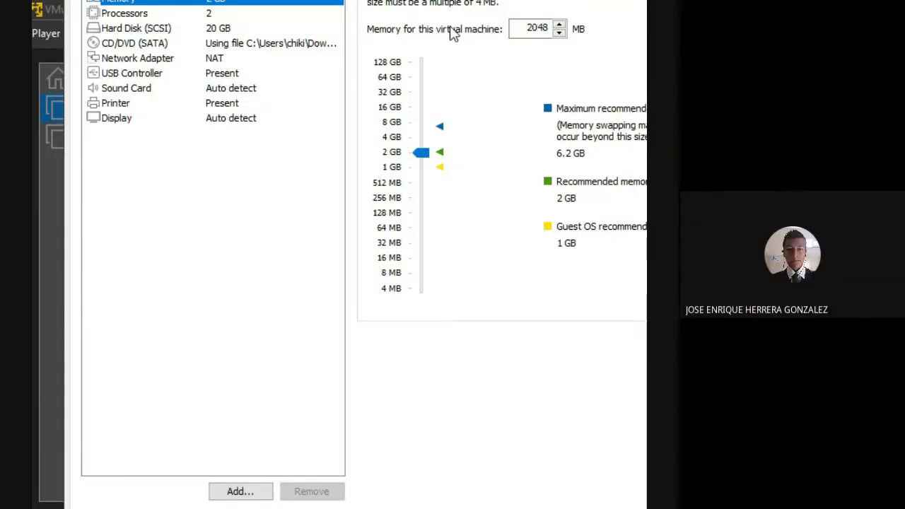
click(212, 14)
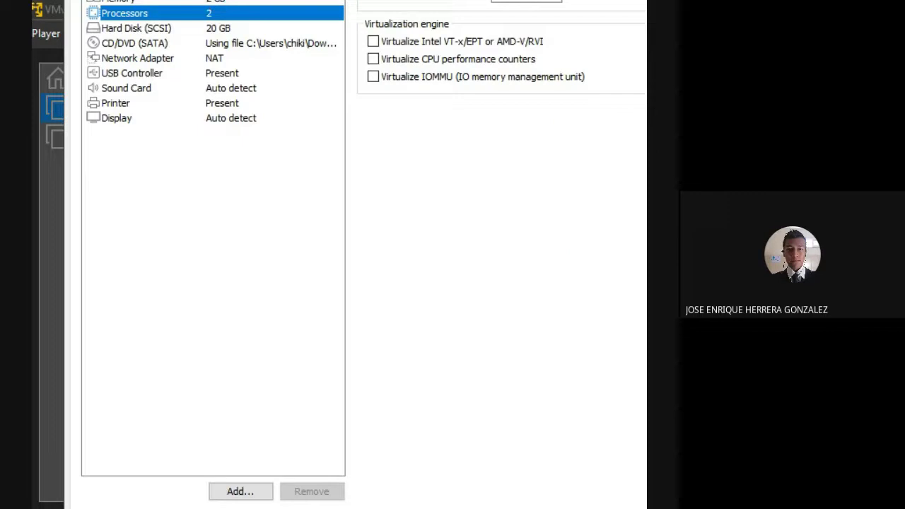
key(Up)
click(193, 16)
click(189, 44)
click(196, 29)
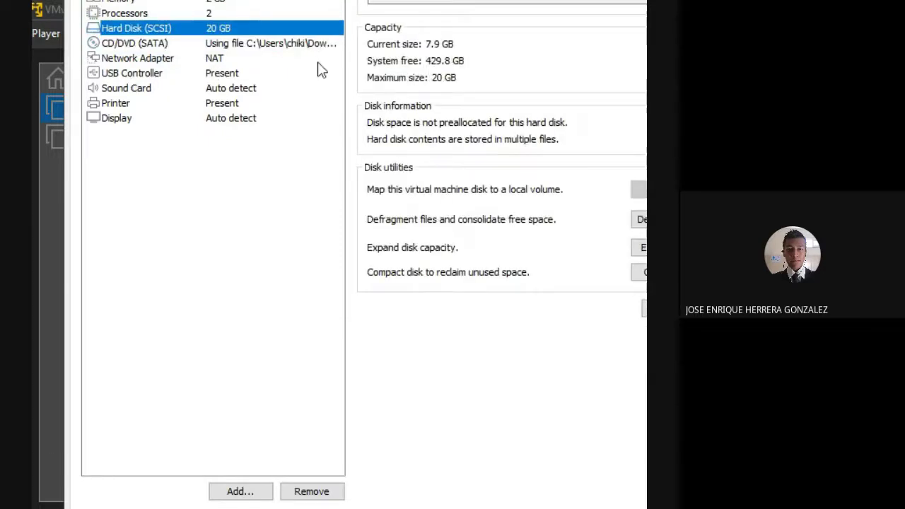
- Examine the virtual machine's network adapter, display, hard disk, processor and memory settings, and close the settings
key(Down)
key(Down)
key(Down)
key(Down)
key(Down)
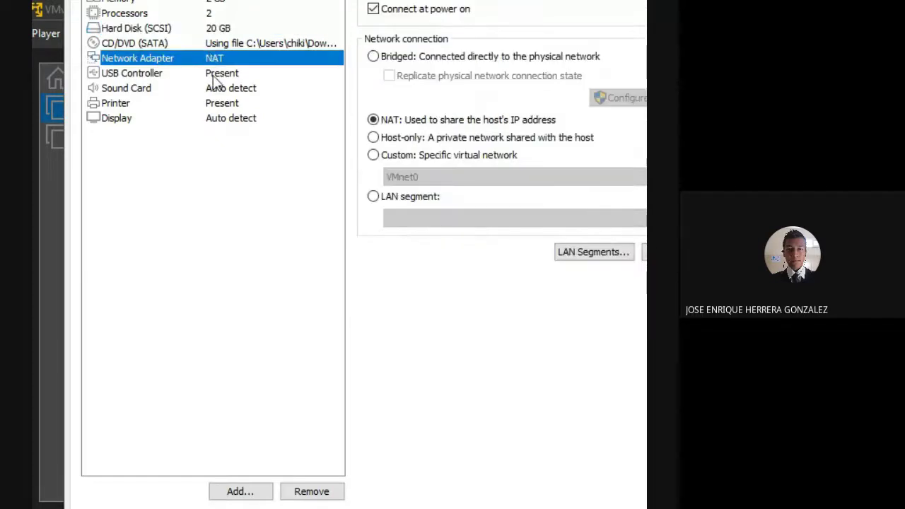
click(207, 113)
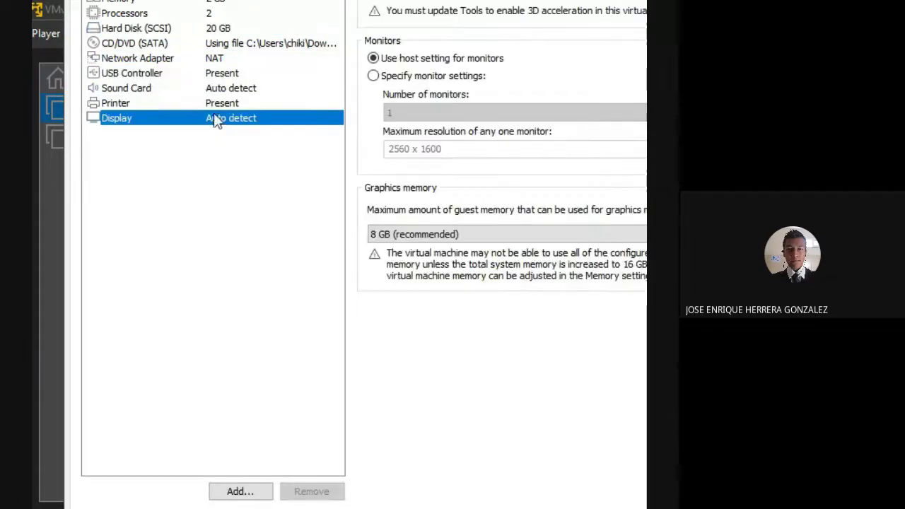
click(216, 103)
click(216, 61)
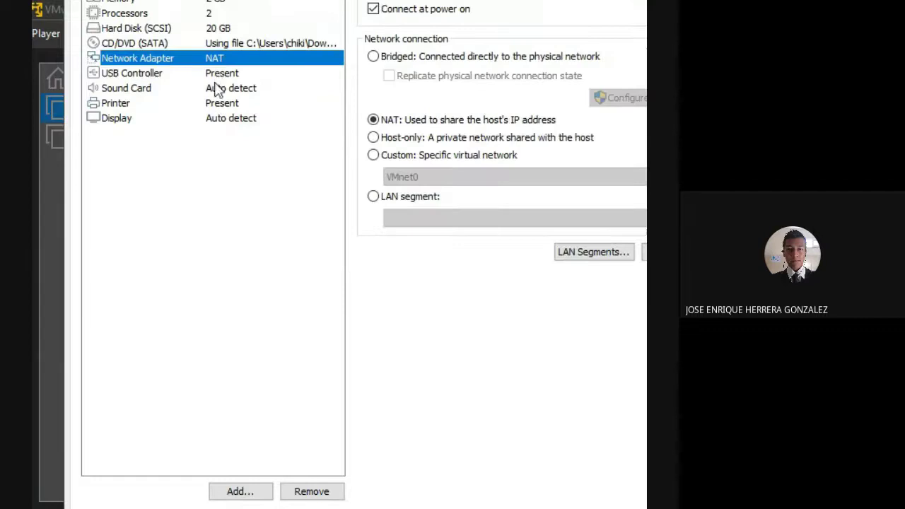
click(217, 30)
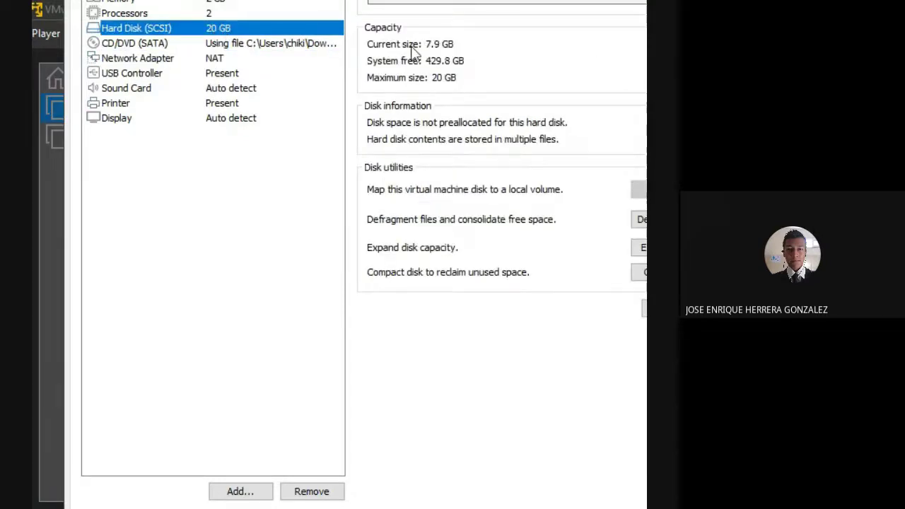
click(204, 16)
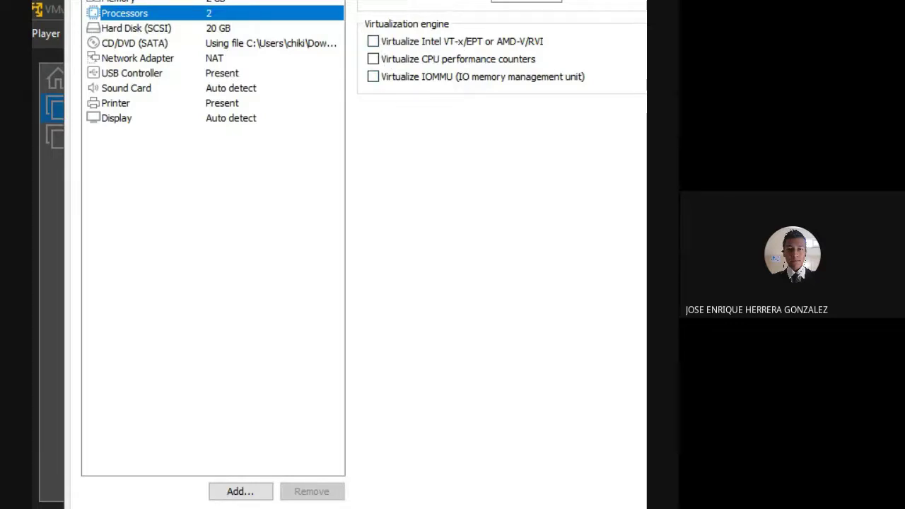
click(120, 1)
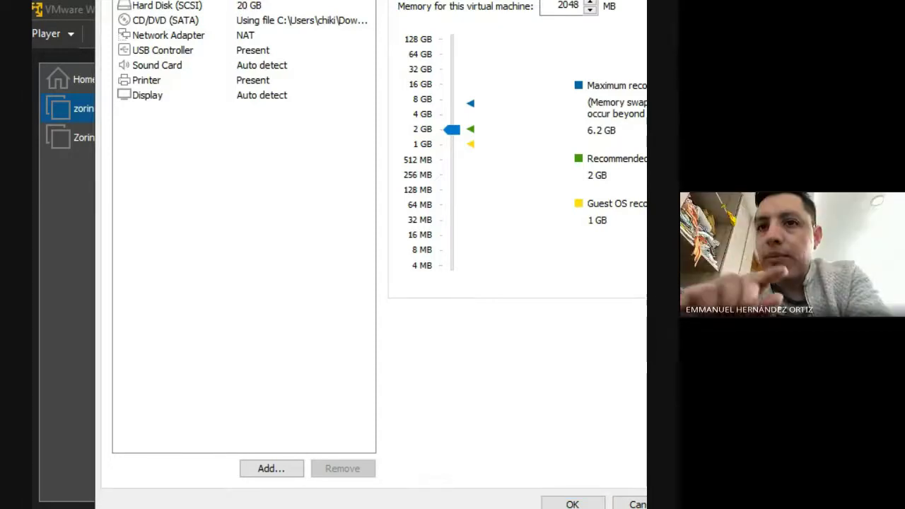
click(572, 503)
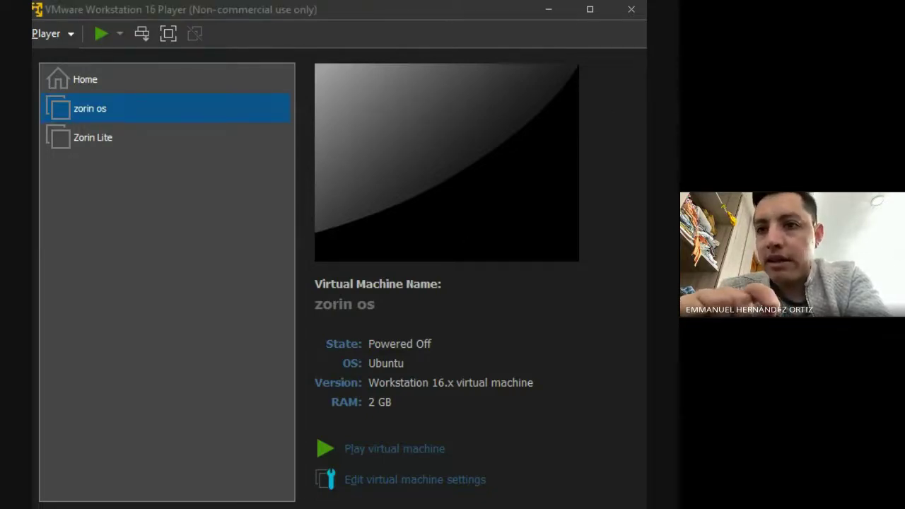
- Start the zorin os virtual machine and dismiss the offer to download VMware Tools for Linux
click(441, 63)
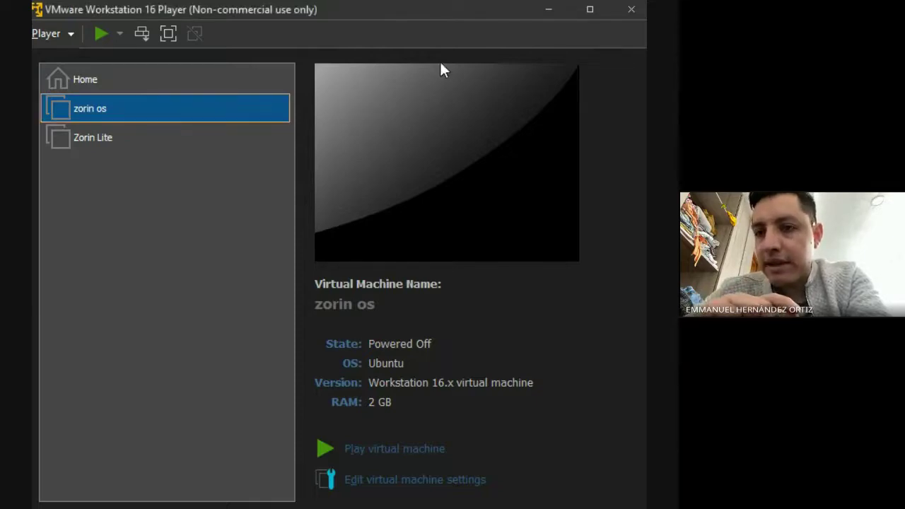
click(337, 448)
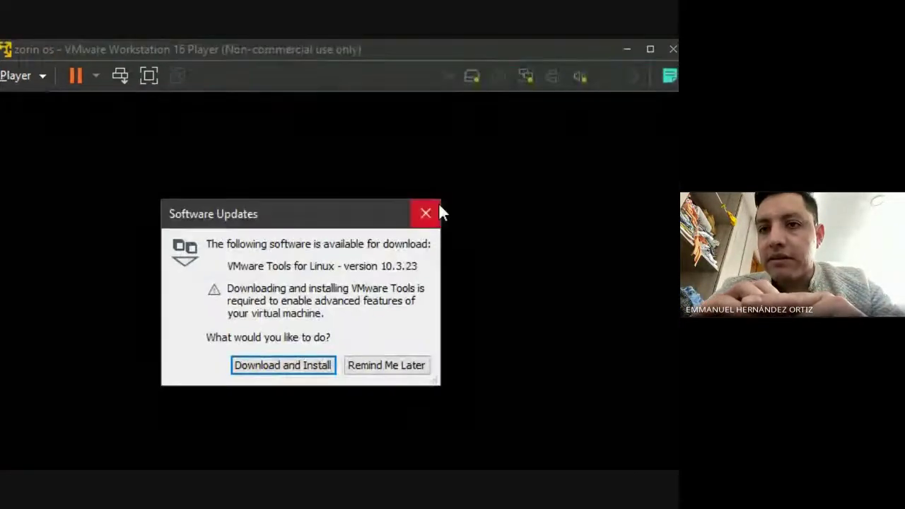
click(465, 174)
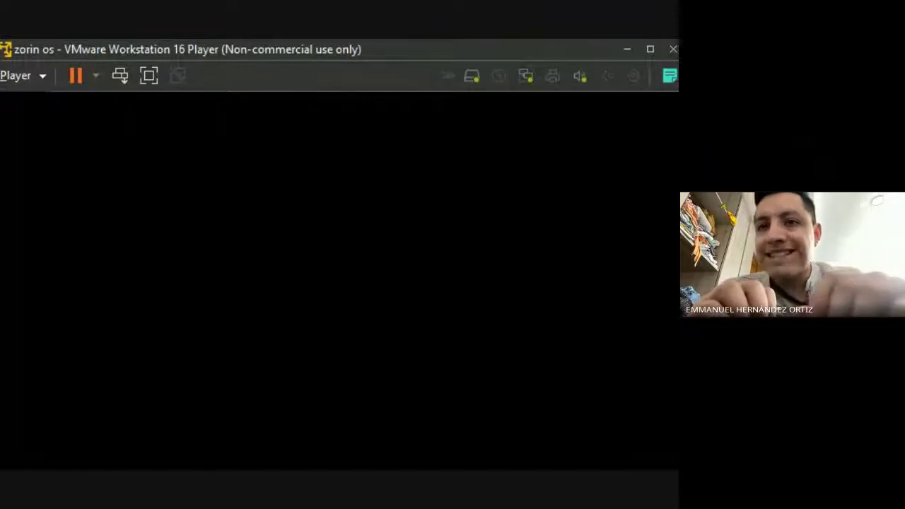